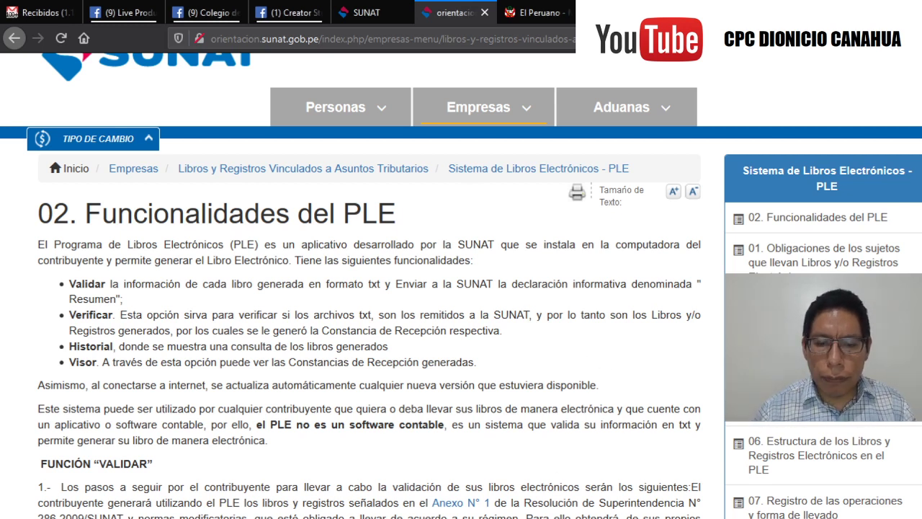
Open section 06 on the structure of electronic books in the PLE and highlight the 01.07.2020 effective date of Anexo N° 2.
{"action": "left_click", "coordinate": [828, 458]}
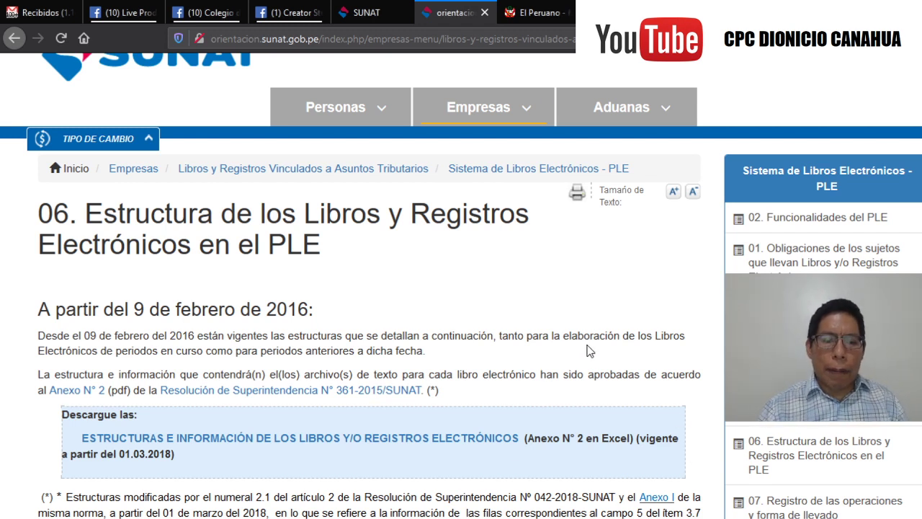
{"action": "scroll", "coordinate": [588, 351], "scroll_direction": "down", "scroll_amount": 6}
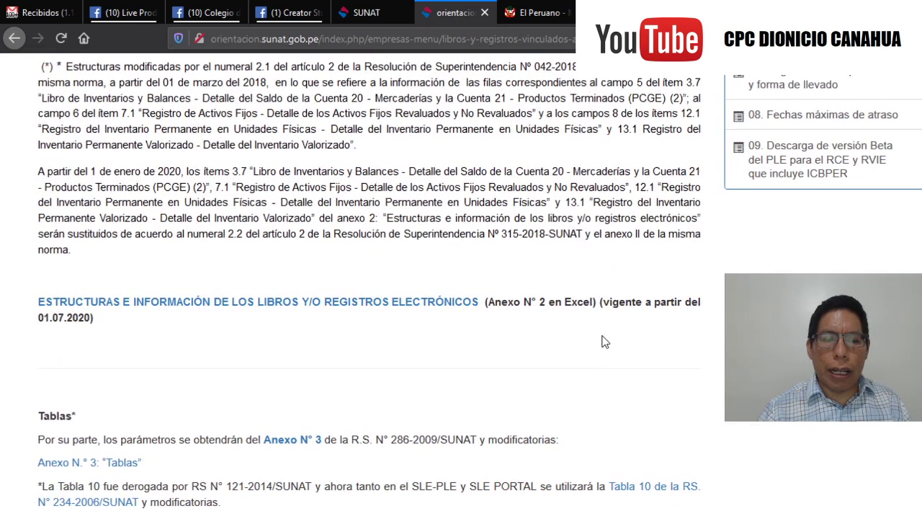
{"action": "left_click_drag", "start_coordinate": [94, 318], "coordinate": [34, 320]}
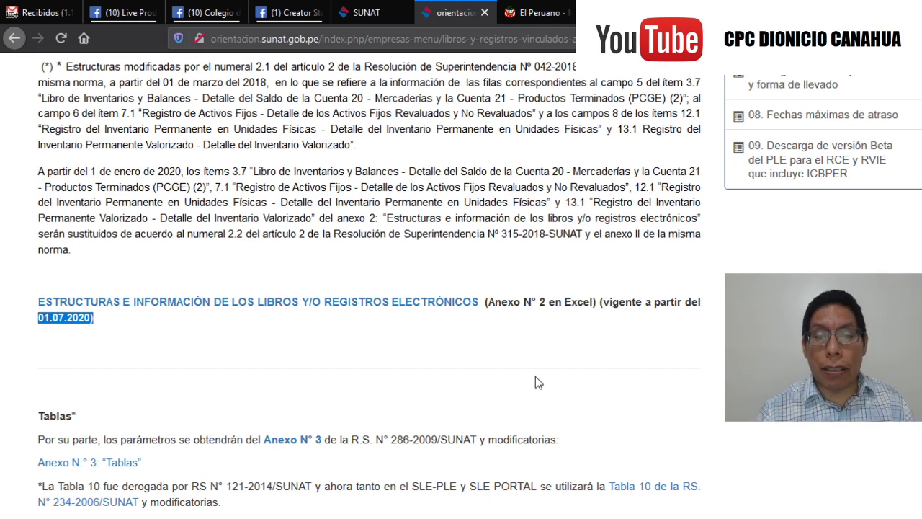
{"action": "scroll", "coordinate": [536, 383], "scroll_direction": "up", "scroll_amount": 3}
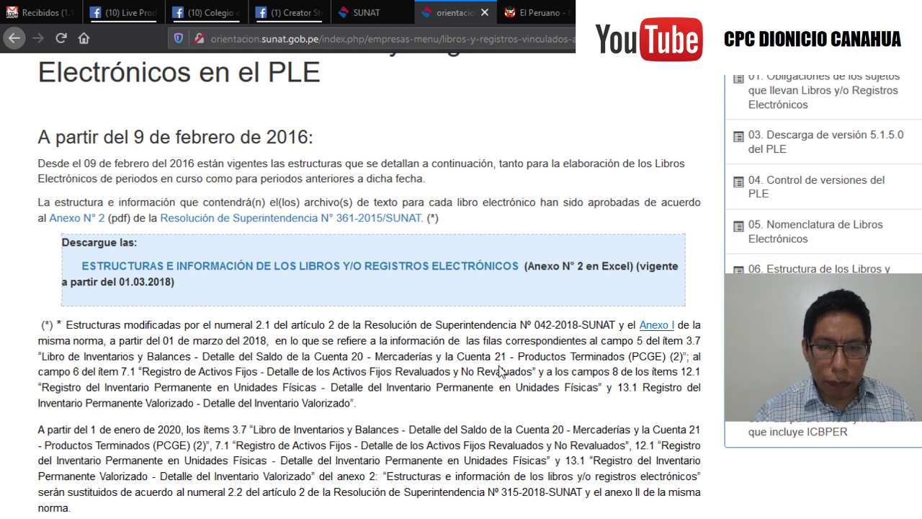
Switch to the LibreOffice Calc workbook and give the book identifier cells F1:F5 a dark blue fill with a light font colour.
{"action": "key", "text": "alt+Tab"}
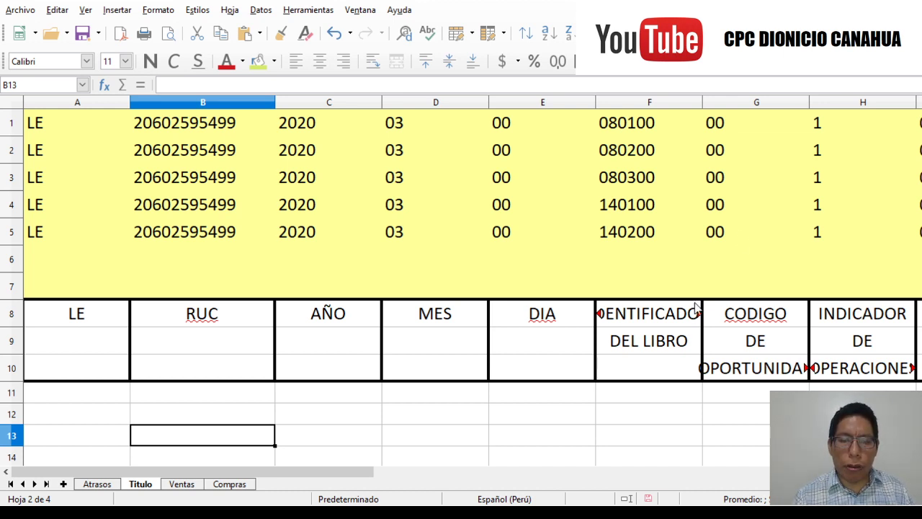
{"action": "left_click", "coordinate": [648, 142]}
{"action": "left_click", "coordinate": [639, 130]}
{"action": "left_click_drag", "start_coordinate": [641, 133], "coordinate": [648, 234]}
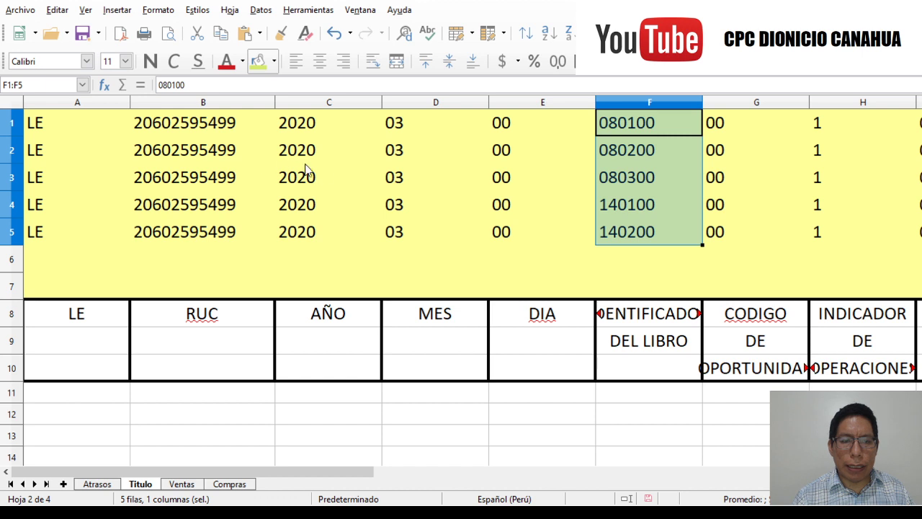
{"action": "left_click", "coordinate": [473, 223]}
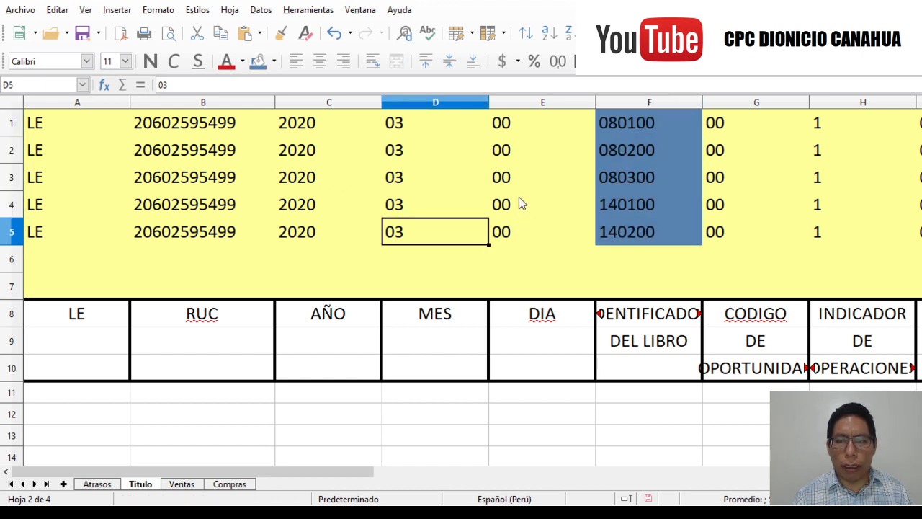
{"action": "left_click_drag", "start_coordinate": [631, 126], "coordinate": [647, 228]}
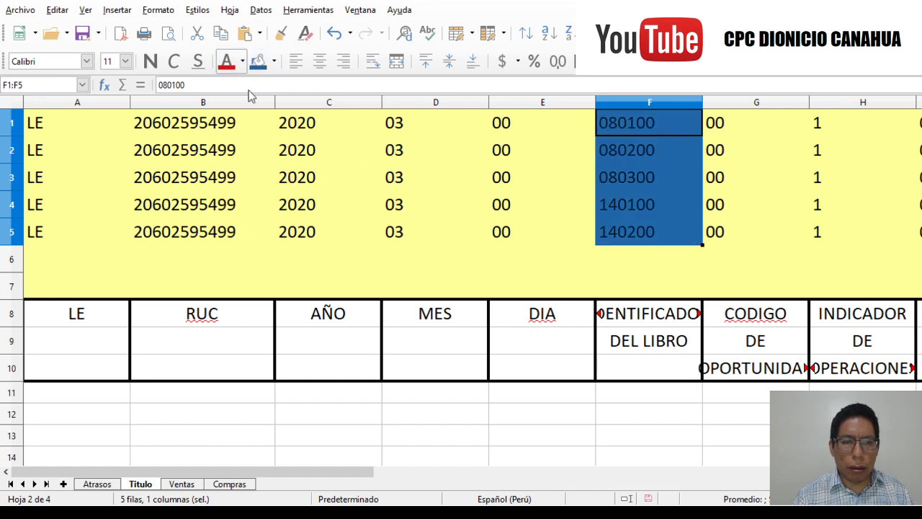
{"action": "left_click", "coordinate": [439, 207]}
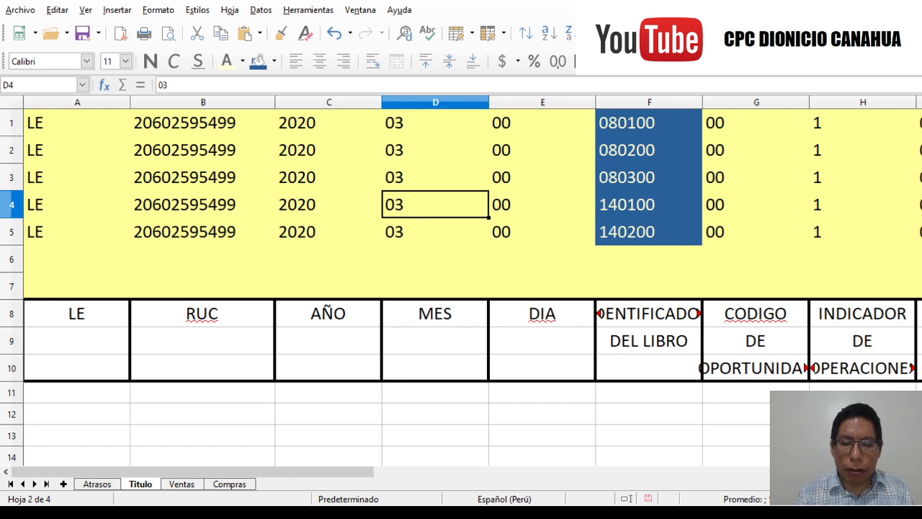
Fill the identifier cells F3 (080300) and F5 (140200) with black.
{"action": "left_click", "coordinate": [638, 177]}
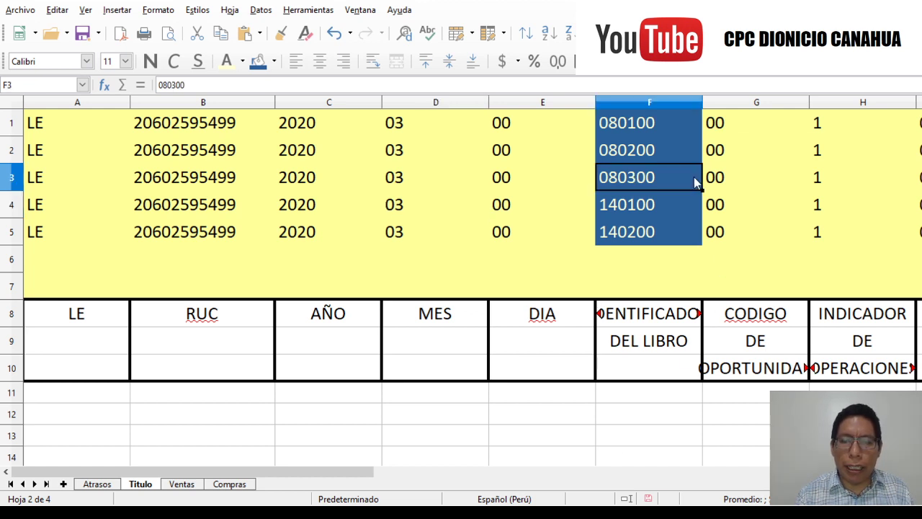
{"action": "left_click", "coordinate": [276, 69]}
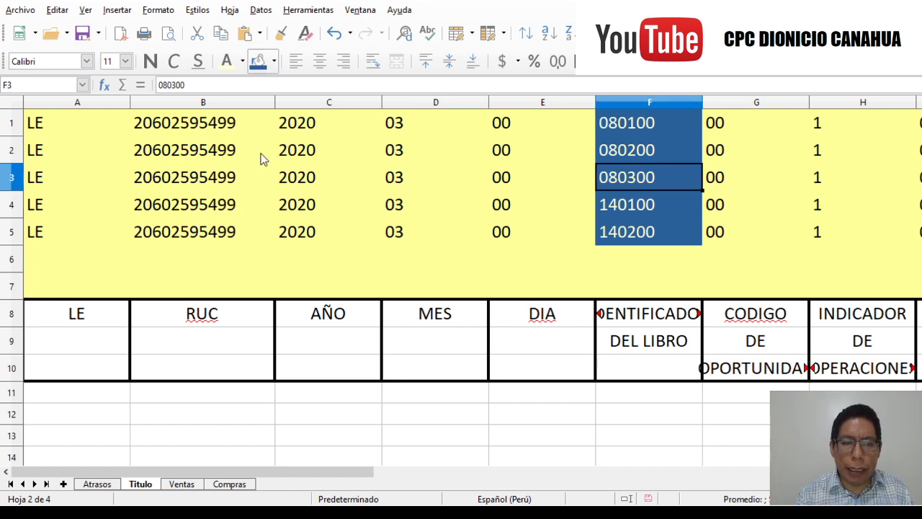
{"action": "left_click", "coordinate": [654, 243]}
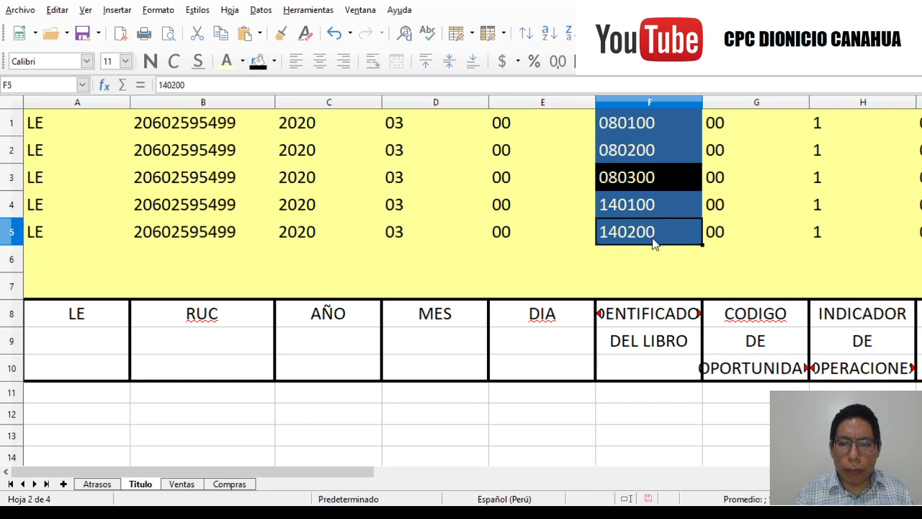
{"action": "left_click", "coordinate": [261, 61]}
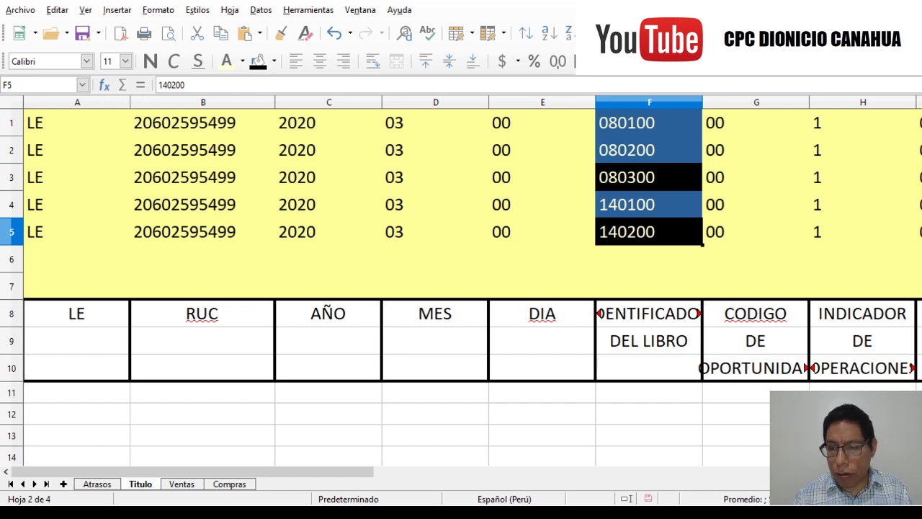
Fill the content indicator cells I1:I5 with a brighter yellow.
{"action": "scroll", "coordinate": [461, 238], "scroll_direction": "right", "scroll_amount": 3}
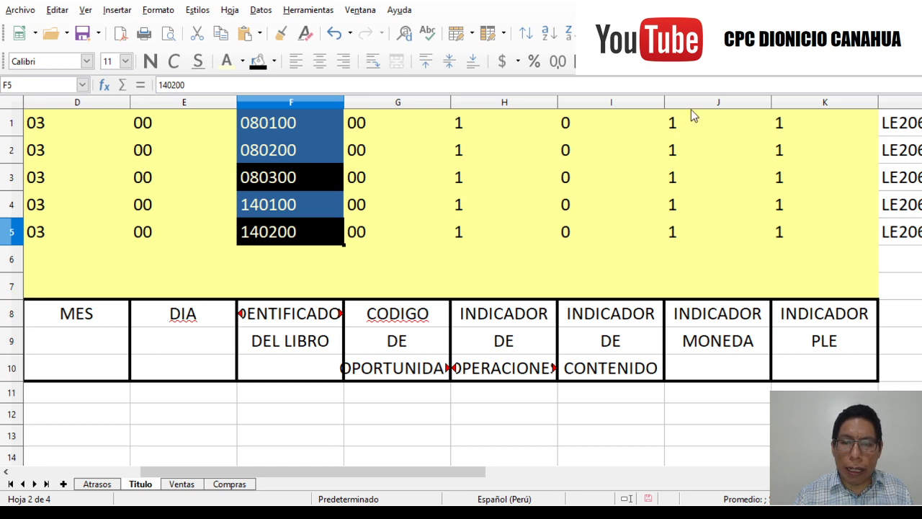
{"action": "left_click", "coordinate": [617, 119]}
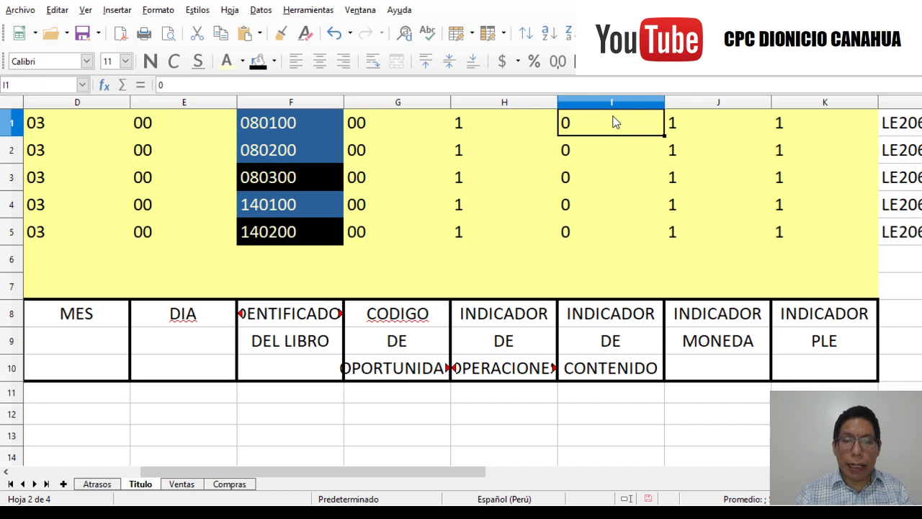
{"action": "left_click_drag", "start_coordinate": [613, 128], "coordinate": [613, 227]}
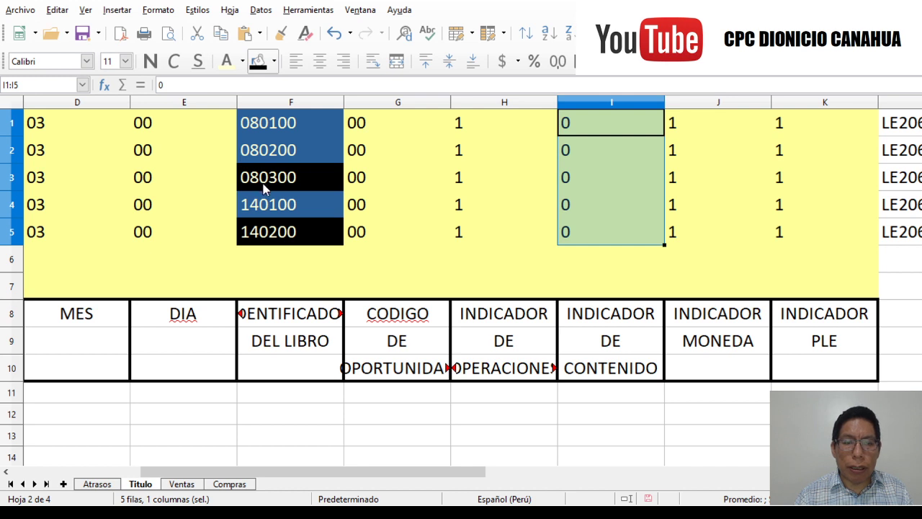
{"action": "left_click", "coordinate": [435, 186]}
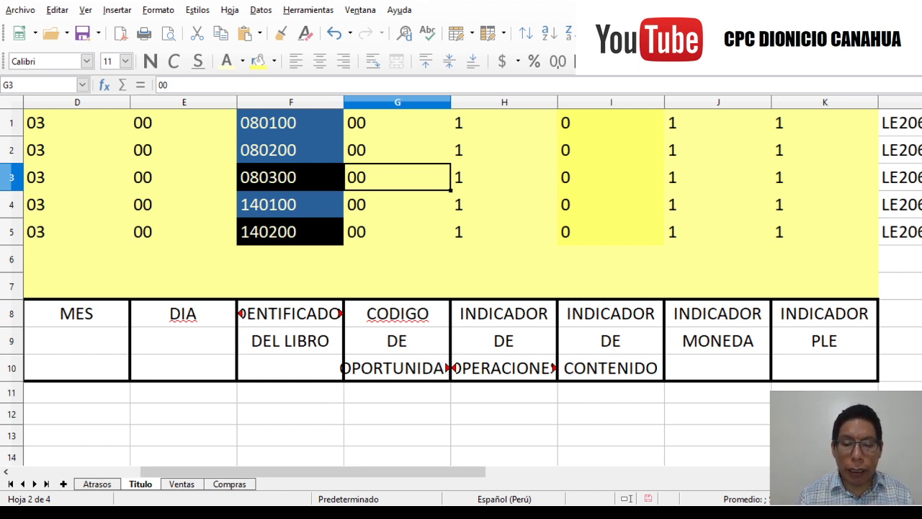
Examine the concatenated file names in column L, rows 1 to 5, at an enlarged view.
{"action": "left_click", "coordinate": [703, 196]}
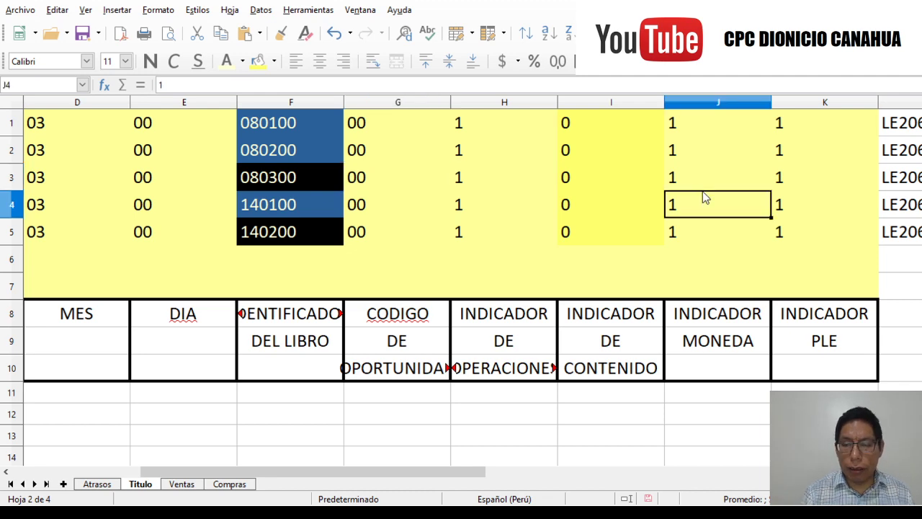
{"action": "key", "text": "Right"}
{"action": "key", "text": "Right"}
{"action": "key", "text": "Right"}
{"action": "key", "text": "Right"}
{"action": "key", "text": "Right"}
{"action": "key", "text": "Right"}
{"action": "key", "text": "Right"}
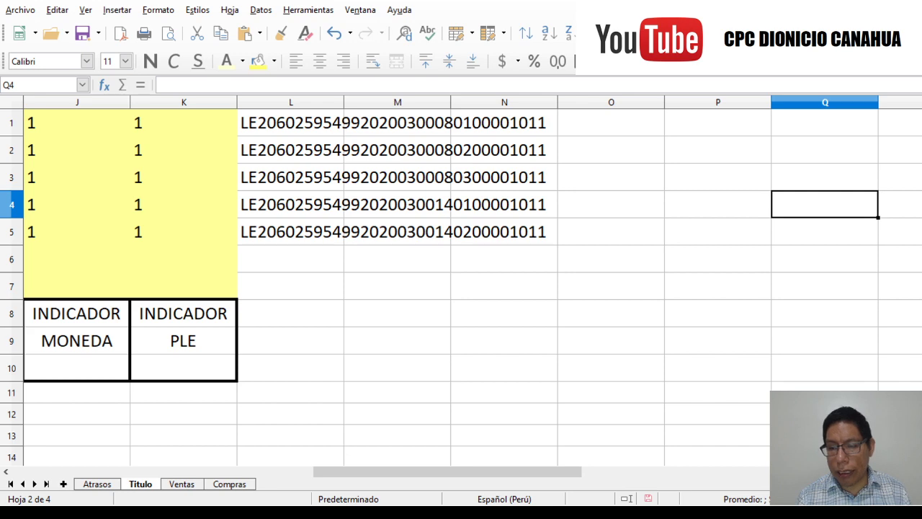
{"action": "scroll", "coordinate": [581, 381], "scroll_direction": "up", "scroll_amount": 4}
{"action": "left_click", "coordinate": [526, 348]}
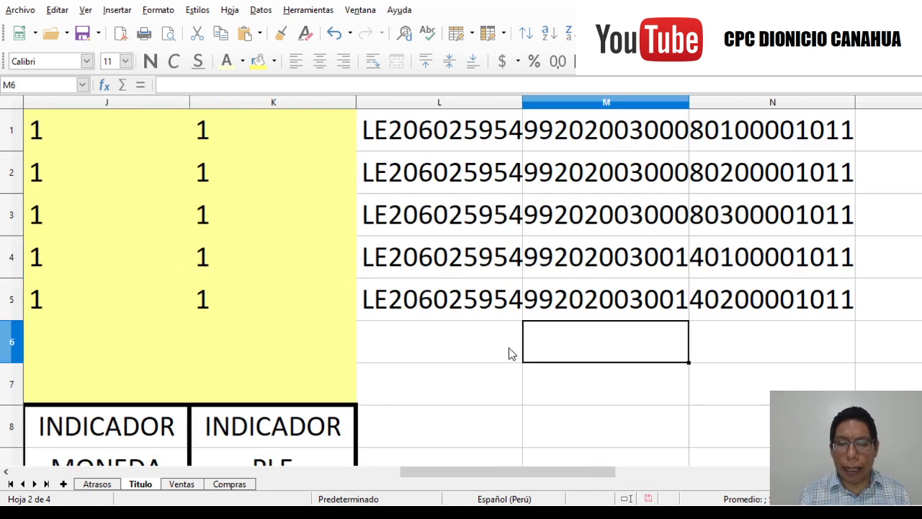
{"action": "key", "text": "Right"}
{"action": "key", "text": "Right"}
{"action": "key", "text": "Right"}
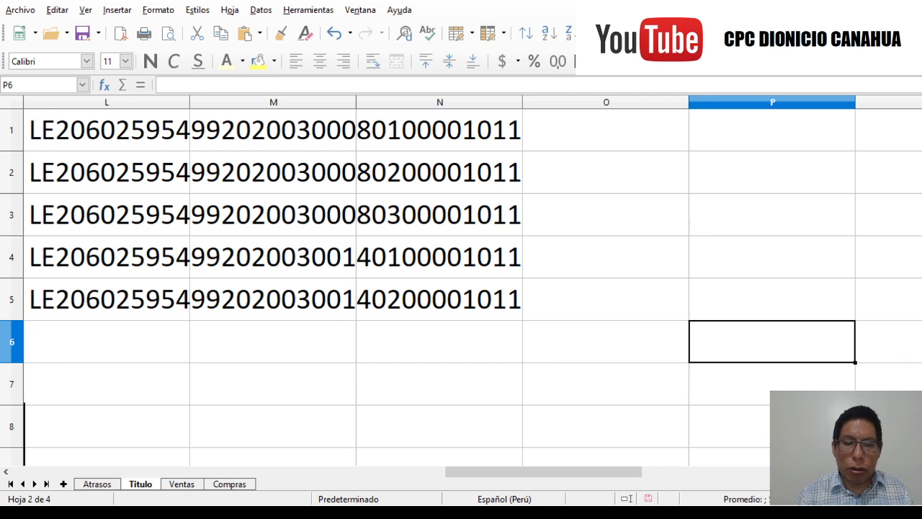
Switch to the electronic books presentation in Adobe Acrobat and return to its first page.
{"action": "key", "text": "alt+Tab"}
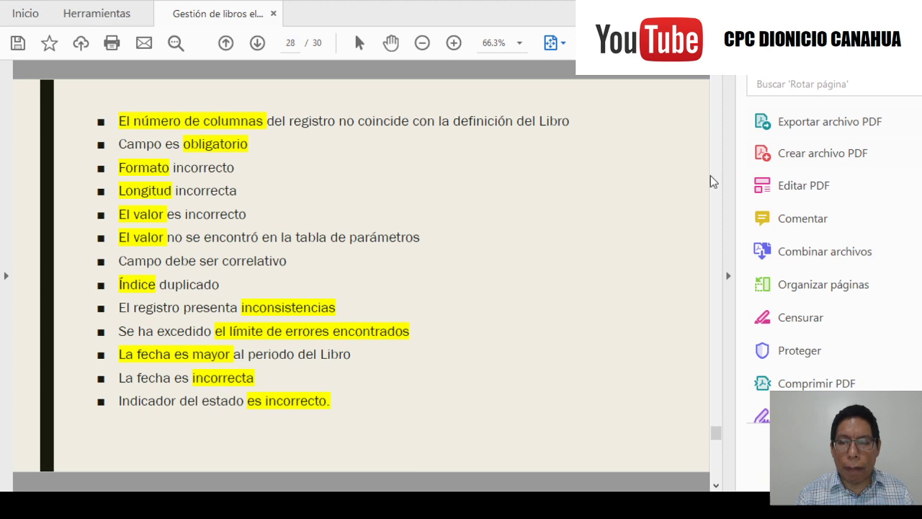
{"action": "left_click_drag", "start_coordinate": [715, 436], "coordinate": [715, 80]}
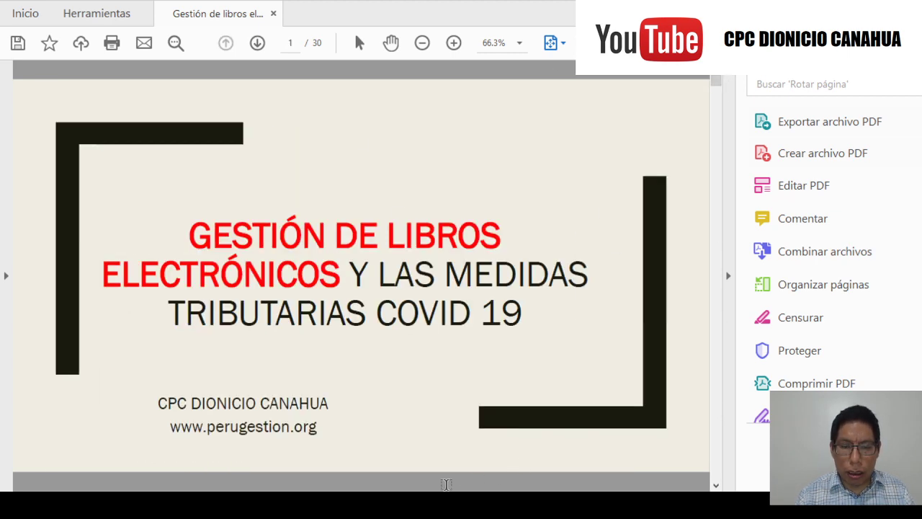